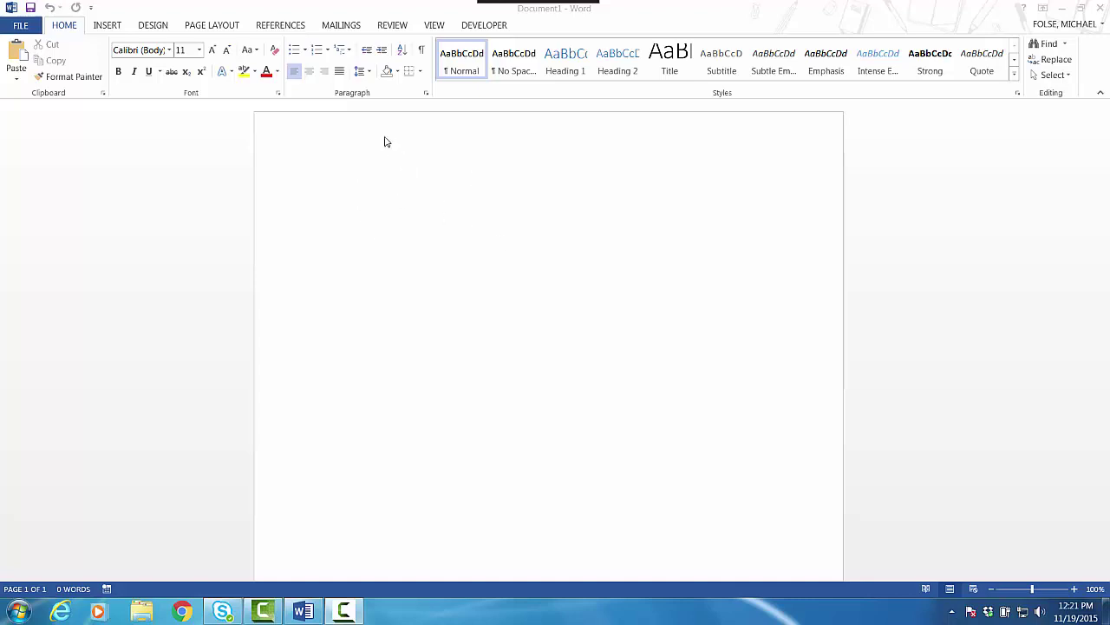
# Step: Try Numbering and the Multilevel List gallery in Word 2013, then close Word without saving
pyautogui.click(318, 50)
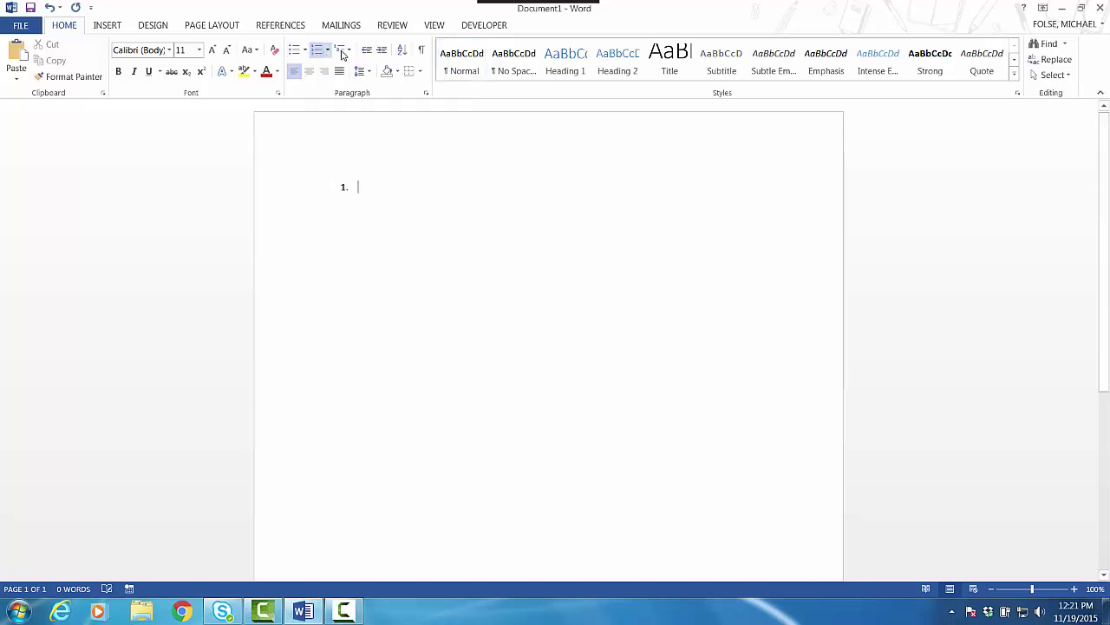
pyautogui.click(342, 49)
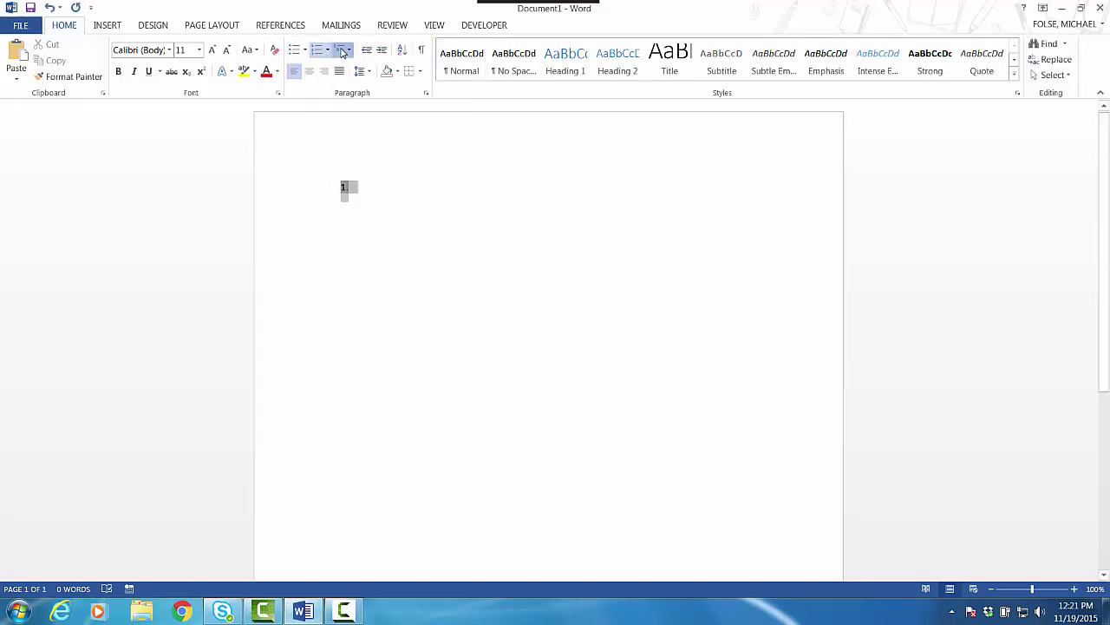
pyautogui.click(575, 250)
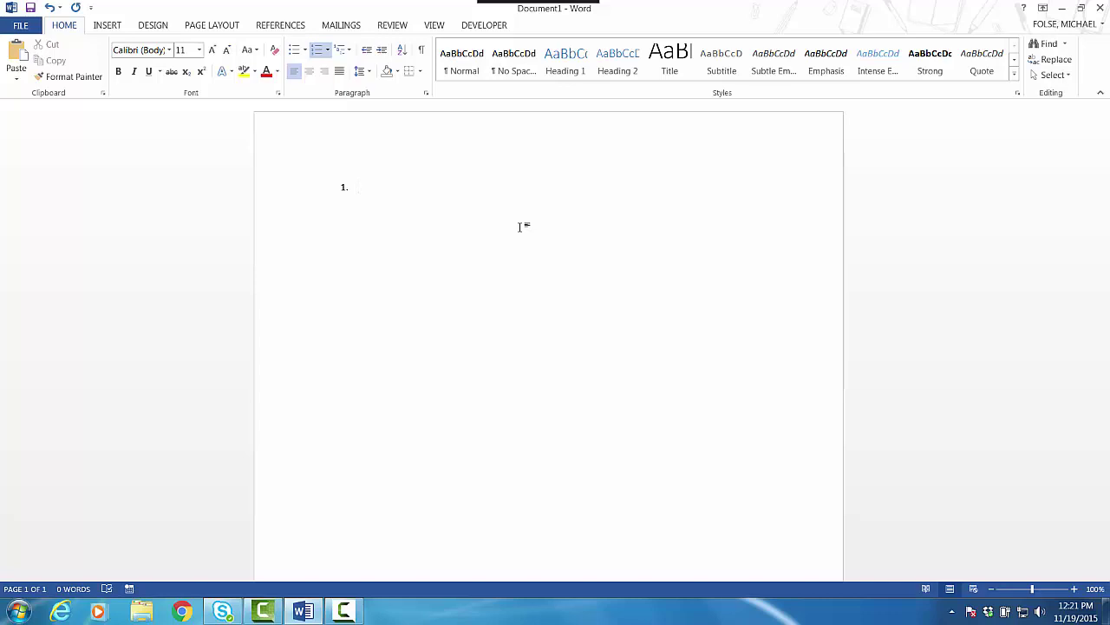
pyautogui.click(1100, 10)
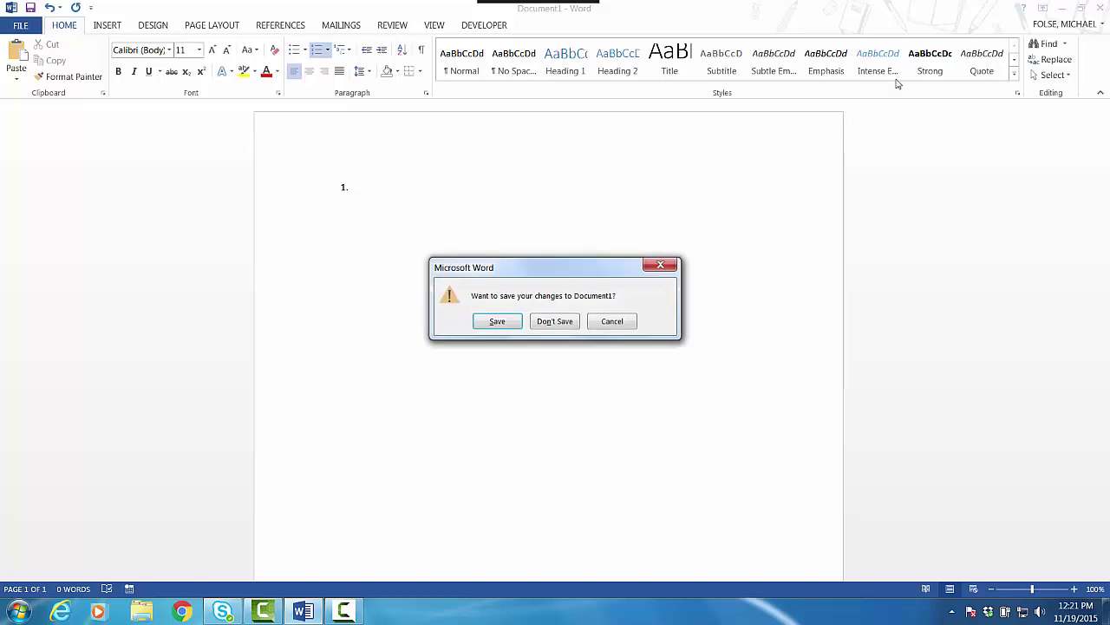
pyautogui.click(535, 322)
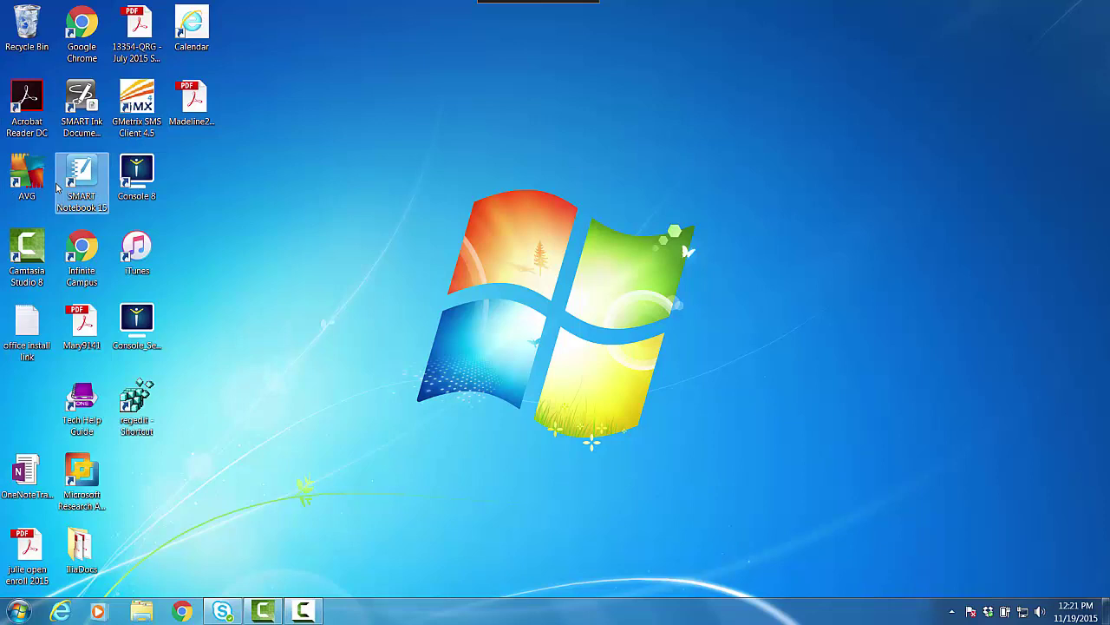
# Step: Browse from Start > Computer through Local Disk (C:) into the Users folder
pyautogui.click(19, 611)
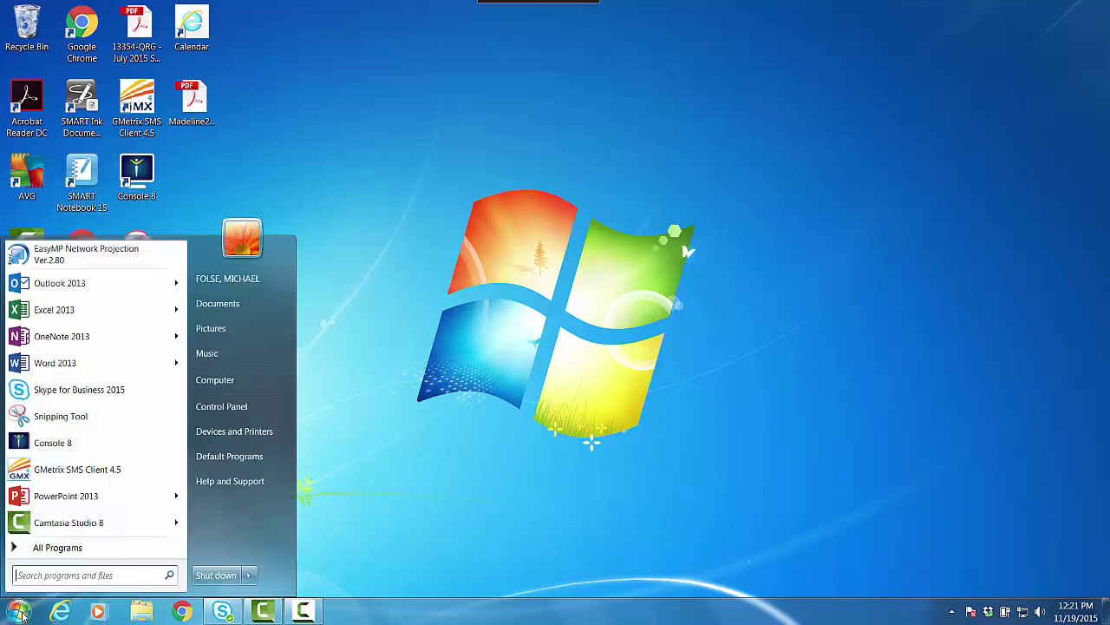
pyautogui.click(215, 380)
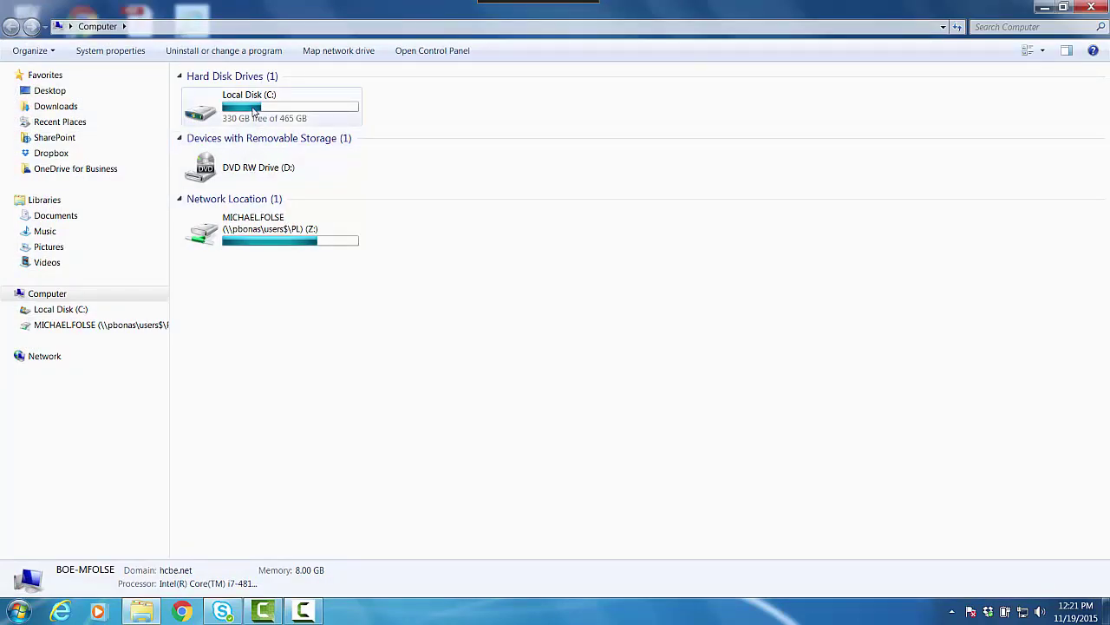
pyautogui.doubleClick(254, 111)
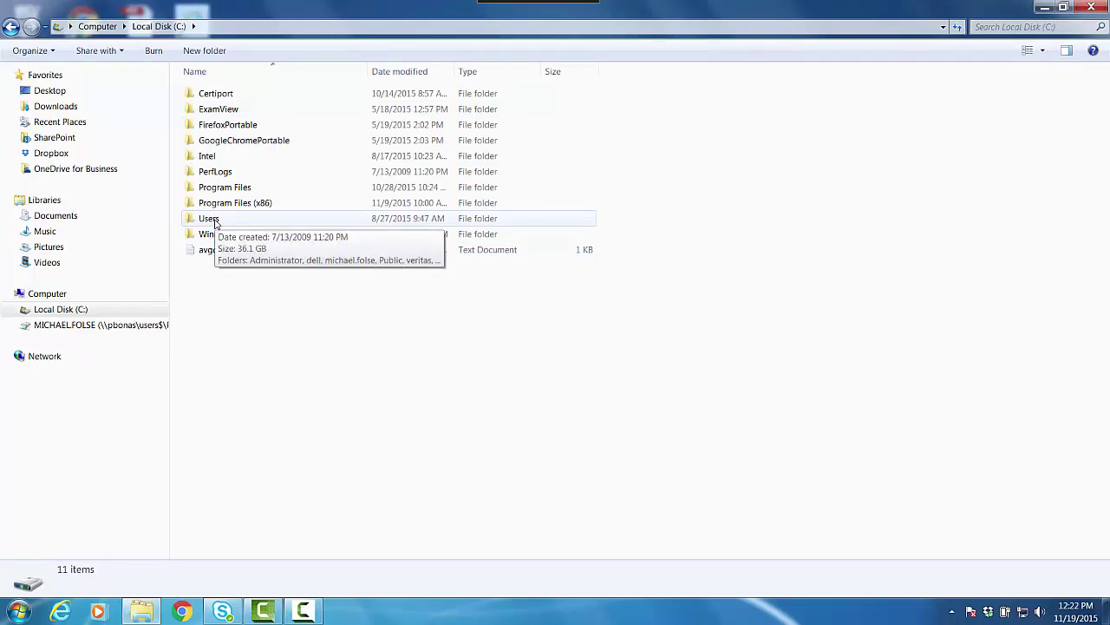
pyautogui.doubleClick(209, 219)
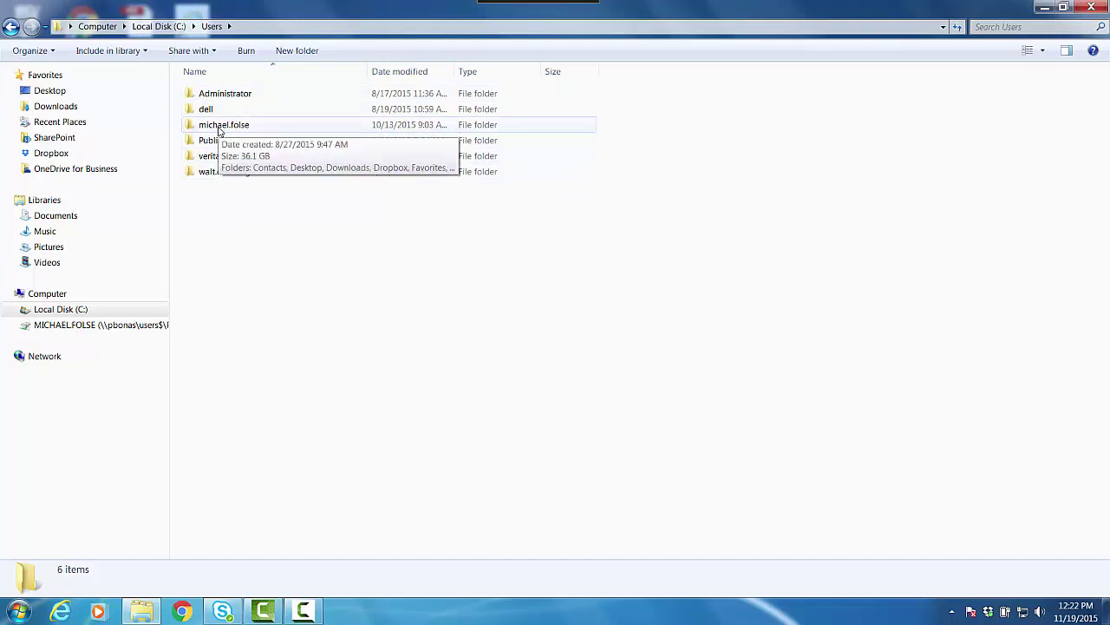
# Step: Open the current user's profile folder and dismiss the Windows colour-scheme prompt
pyautogui.doubleClick(220, 131)
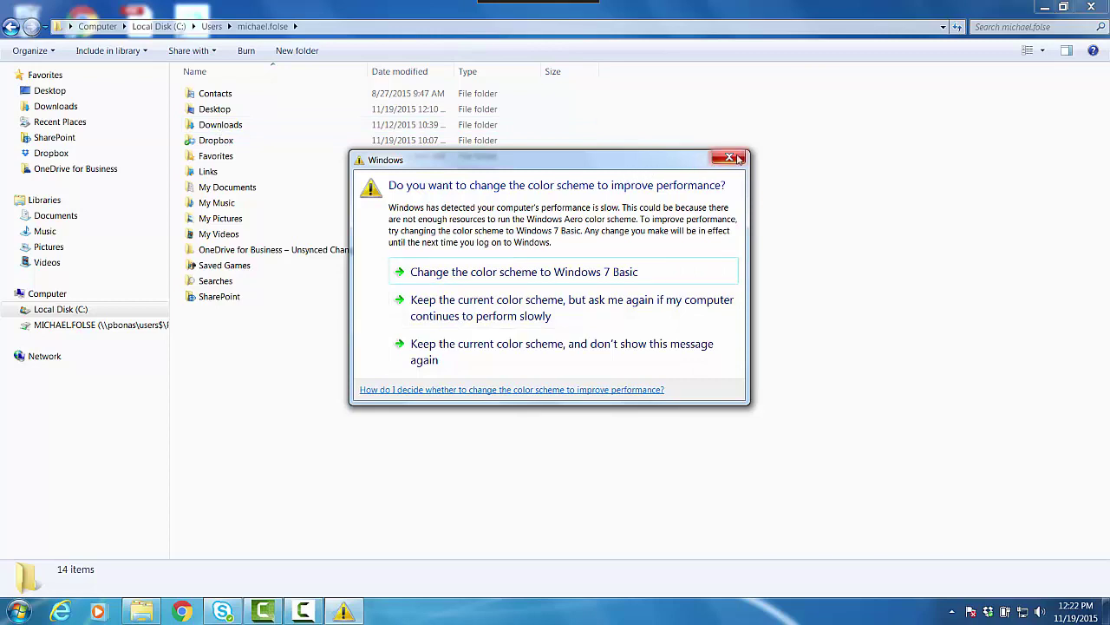
pyautogui.click(736, 159)
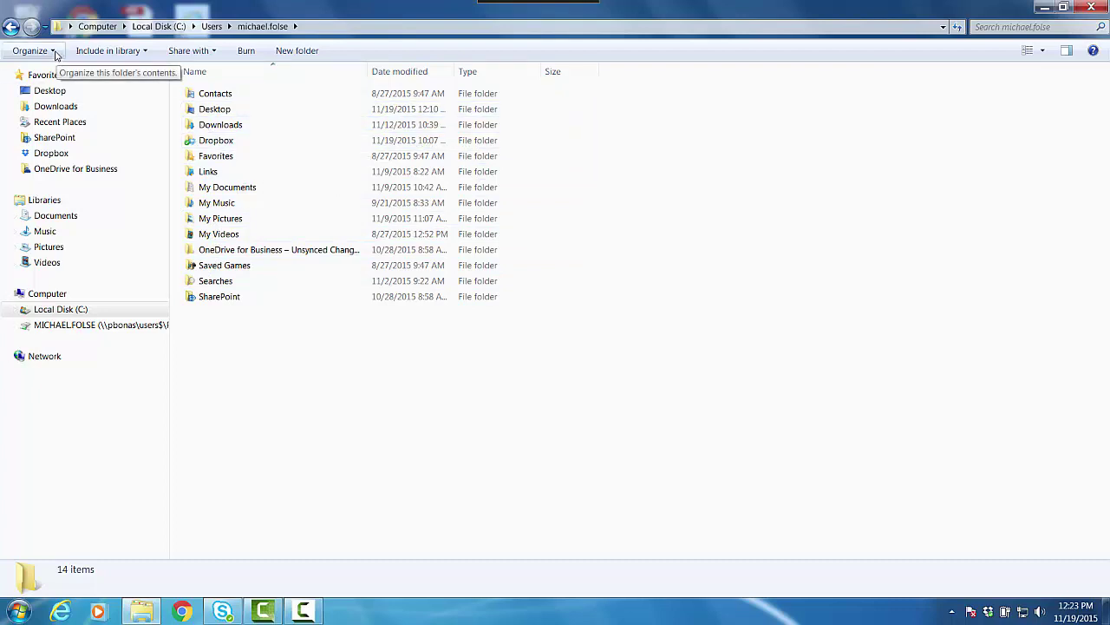
# Step: Turn on 'Show hidden files, folders, and drives' in Folder Options and apply it
pyautogui.click(52, 50)
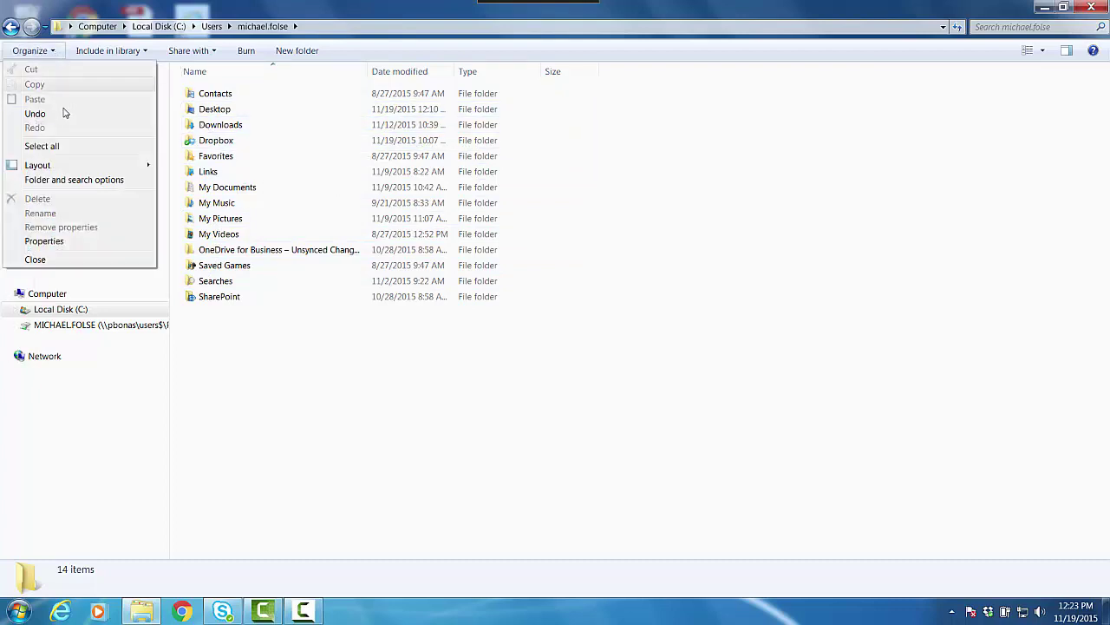
pyautogui.click(90, 180)
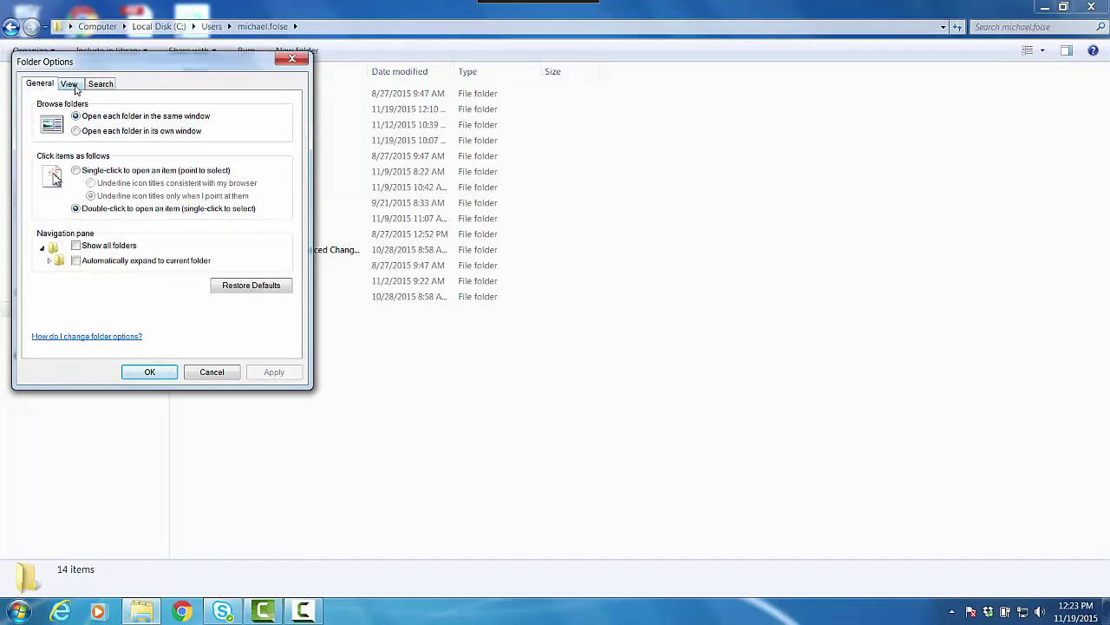
pyautogui.click(69, 84)
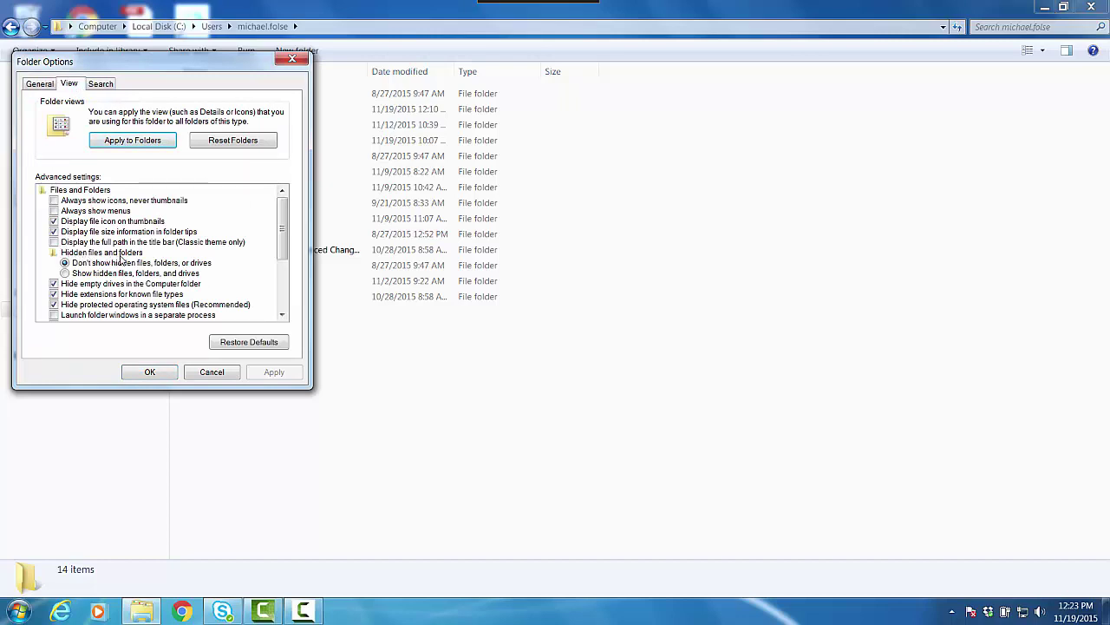
pyautogui.click(66, 275)
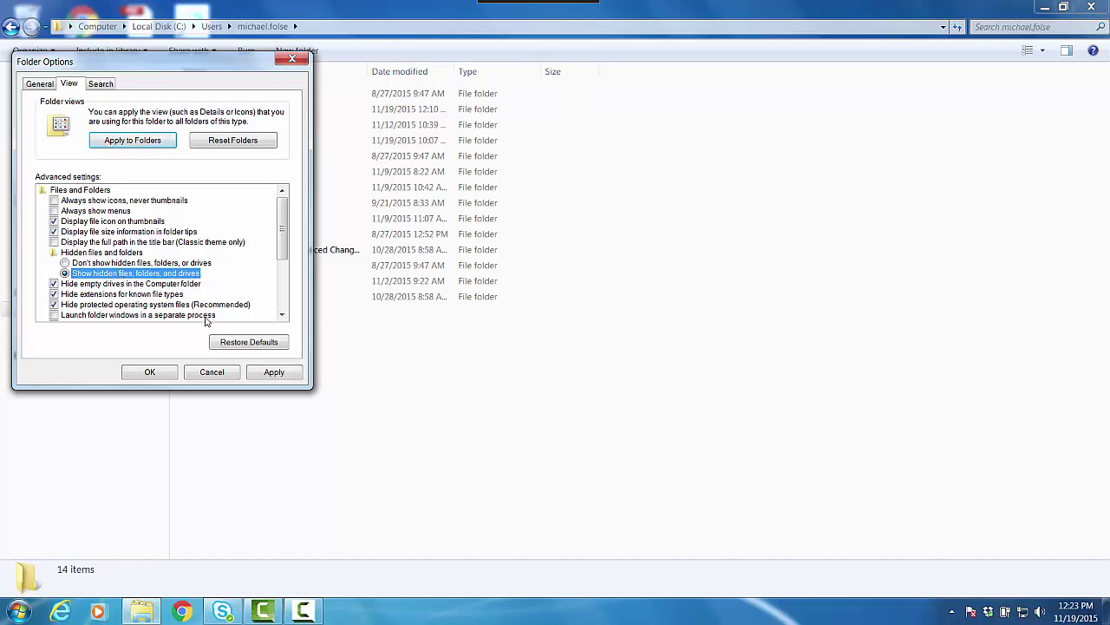
pyautogui.click(272, 372)
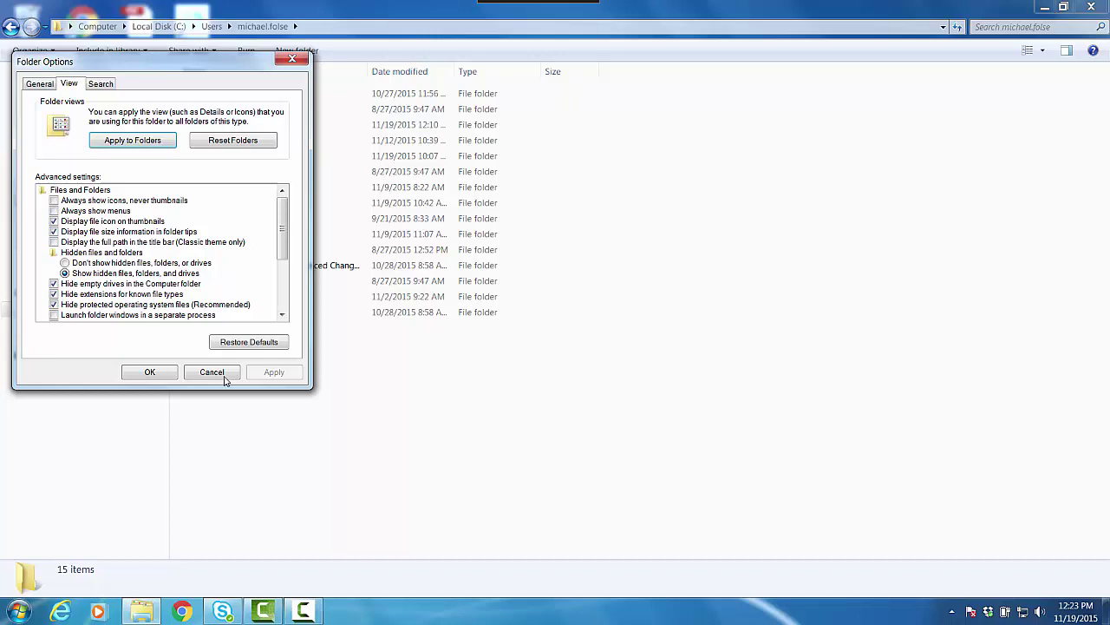
pyautogui.click(150, 373)
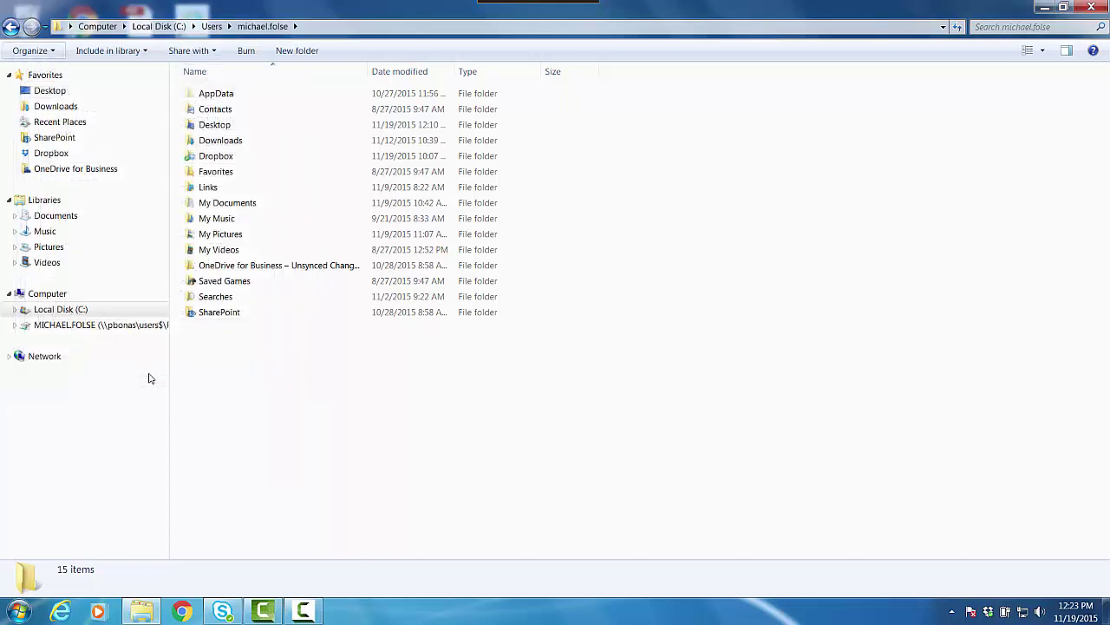
# Step: Go through AppData > Roaming > Microsoft > Word and select the 16 KB ListGal.dat
pyautogui.doubleClick(220, 95)
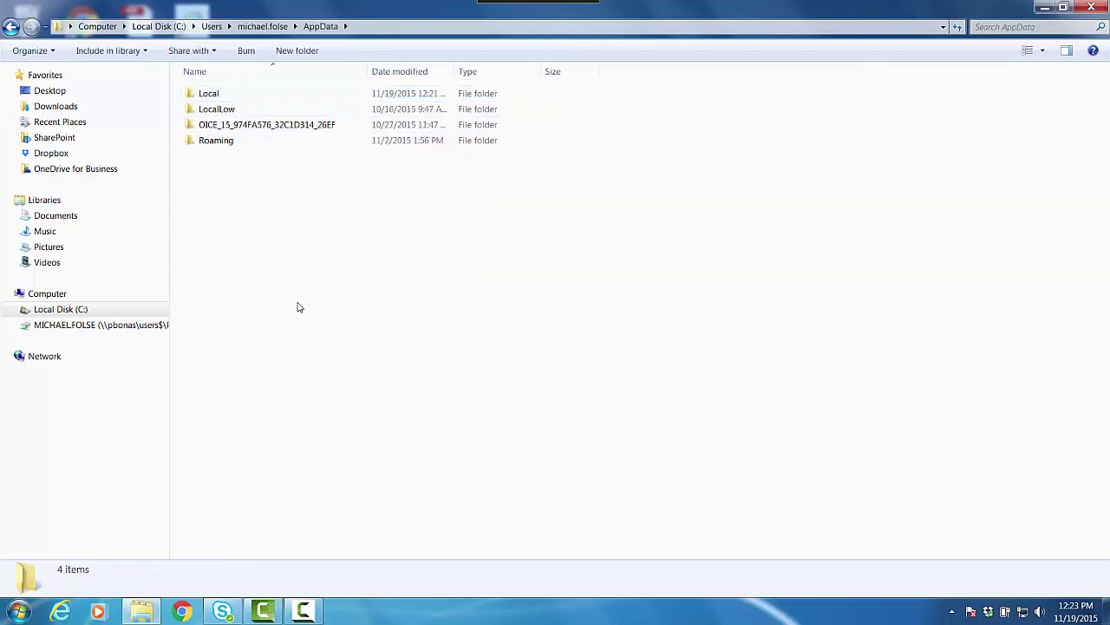
pyautogui.doubleClick(220, 142)
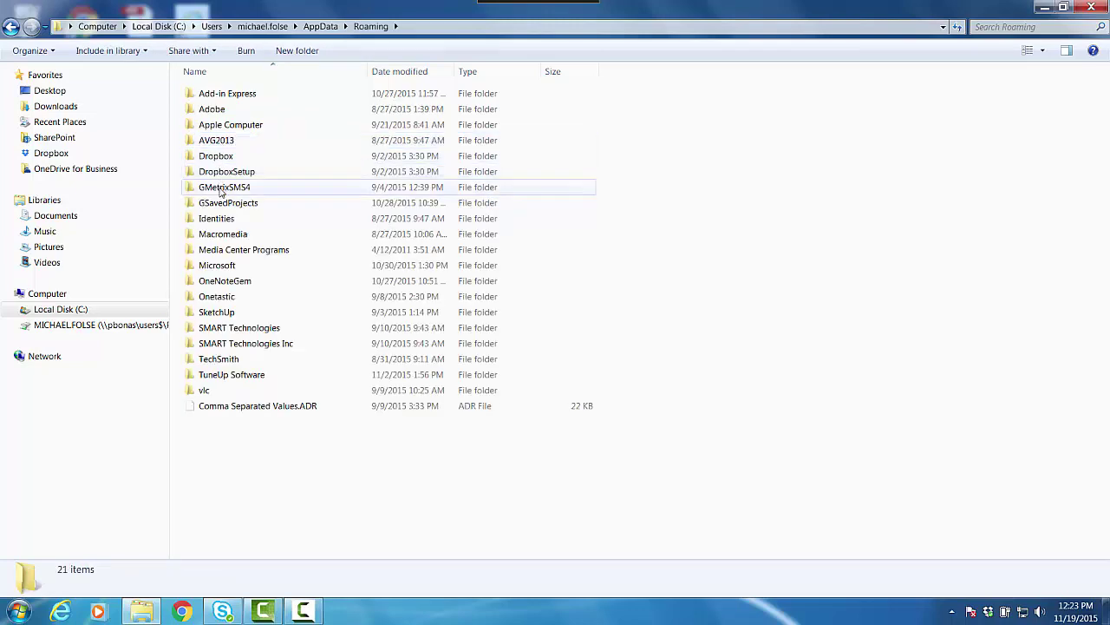
pyautogui.doubleClick(217, 266)
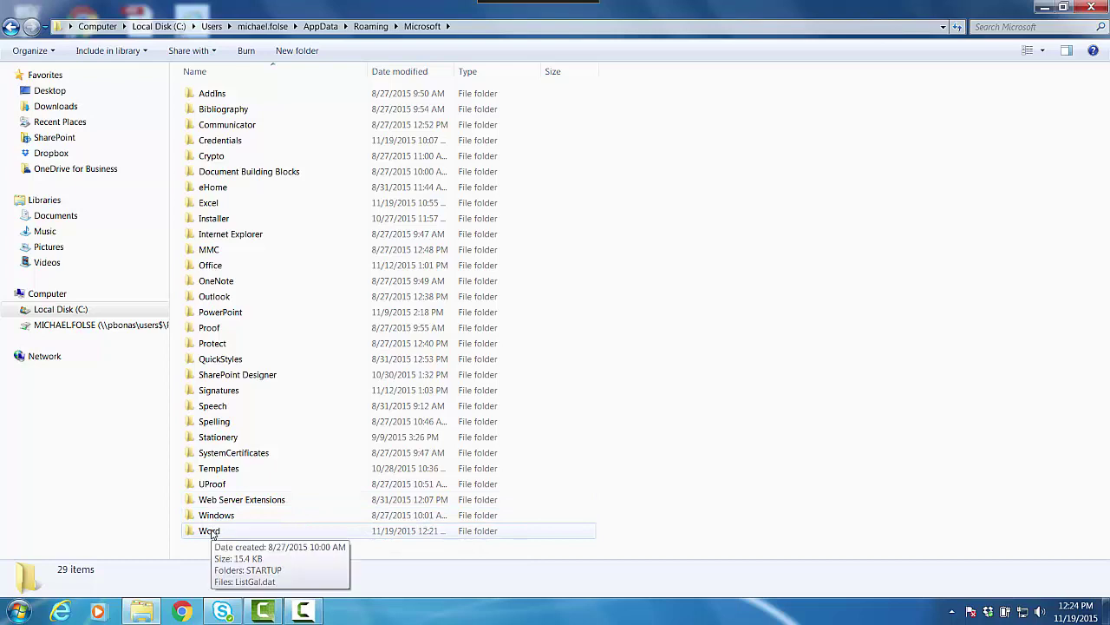
pyautogui.doubleClick(211, 532)
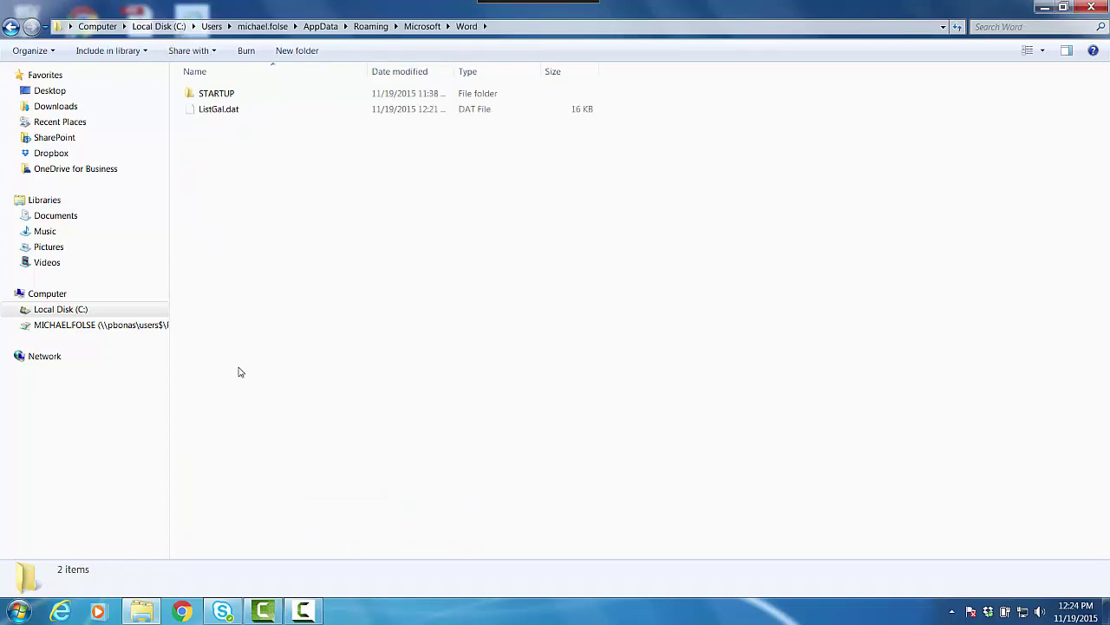
pyautogui.click(223, 113)
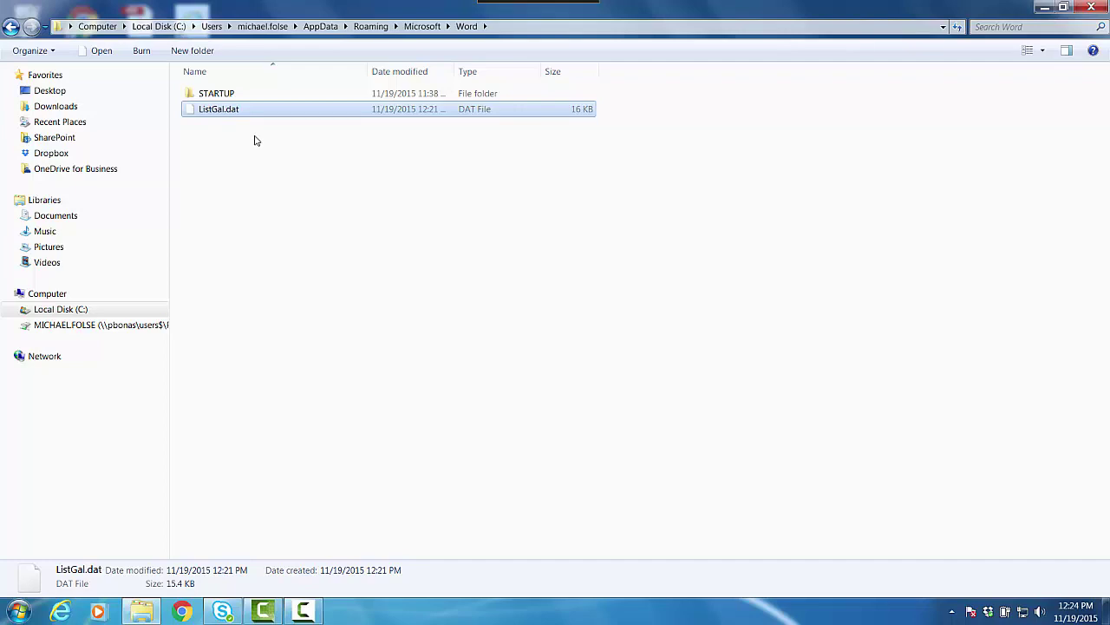
# Step: Delete ListGal.dat to the Recycle Bin and close the Explorer window
pyautogui.rightClick(215, 112)
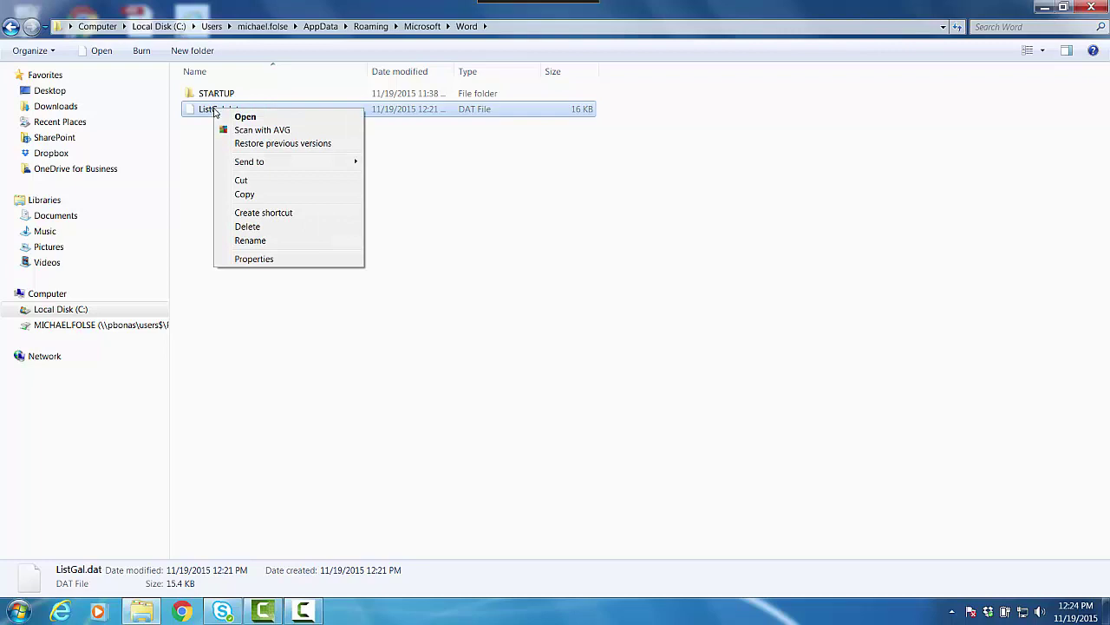
pyautogui.click(242, 228)
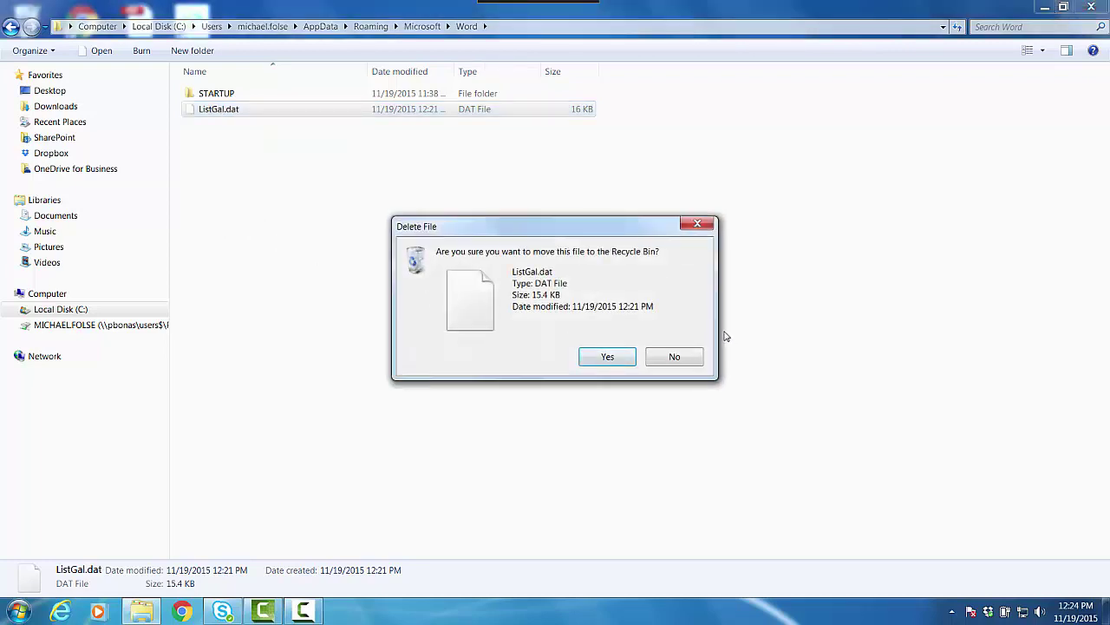
pyautogui.click(615, 362)
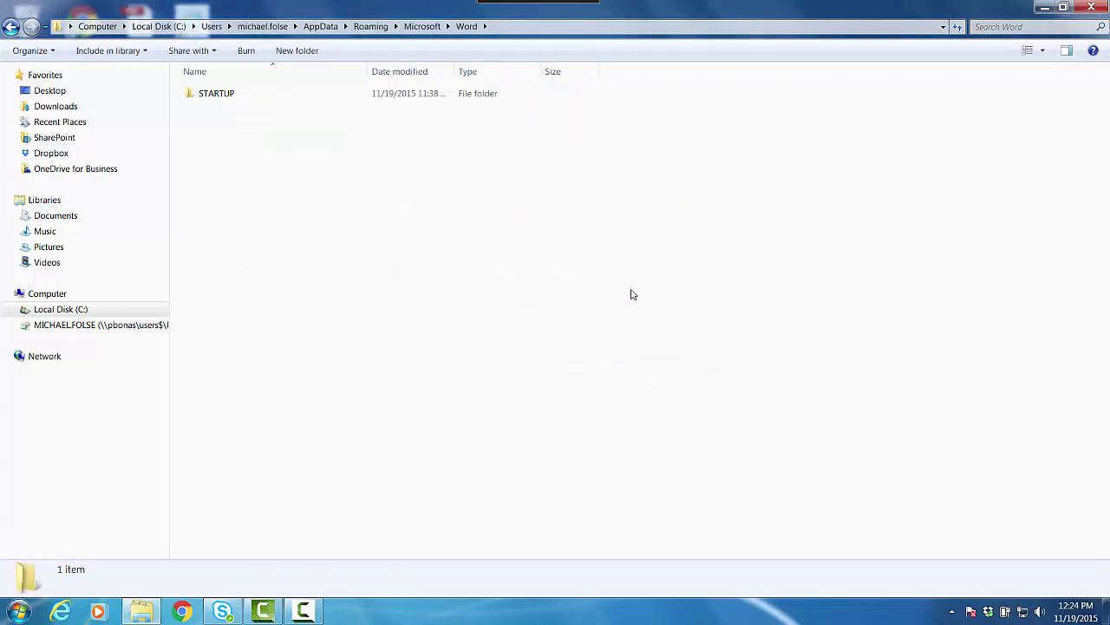
pyautogui.click(1093, 7)
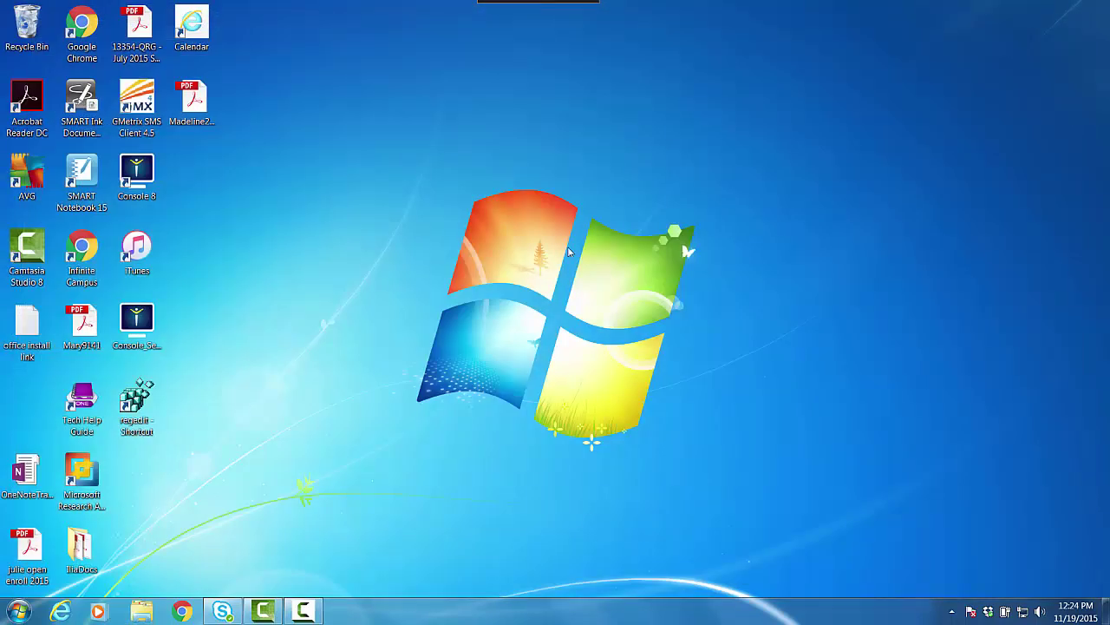
# Step: Launch Word 2013 from the Start menu with a new blank document
pyautogui.click(20, 612)
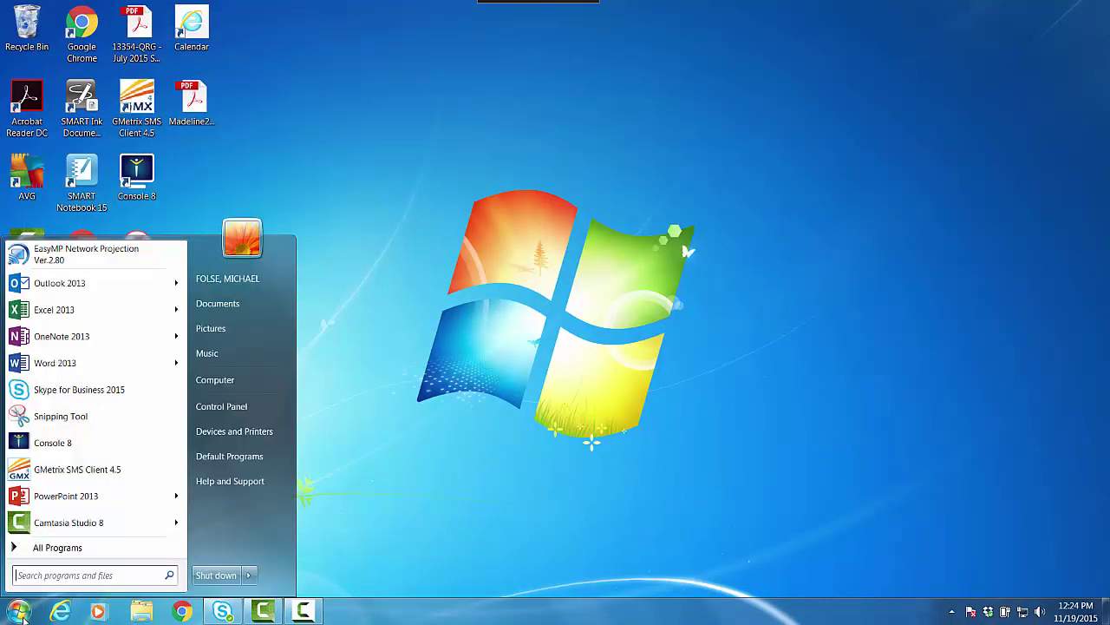
pyautogui.click(43, 365)
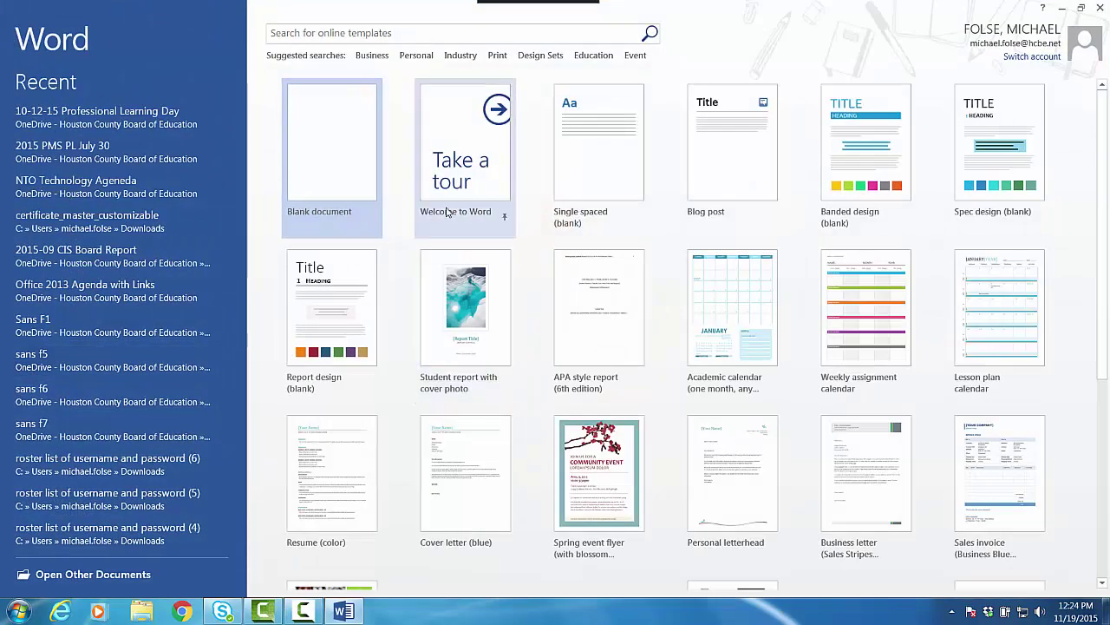
pyautogui.click(309, 164)
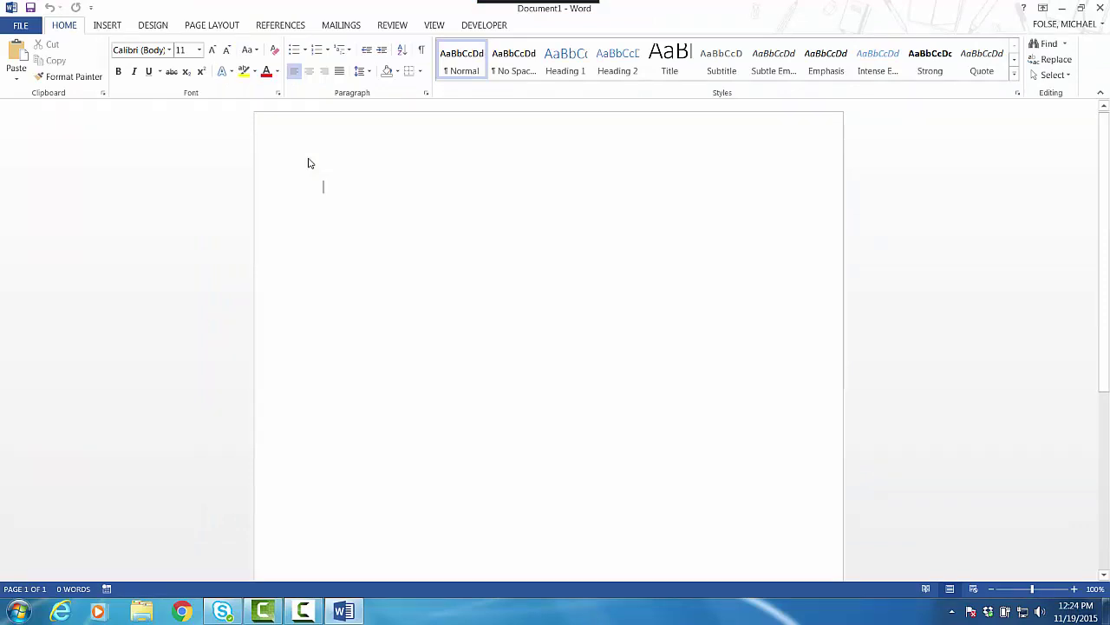
# Step: Apply Numbering so the list starts at 1., then check the Multilevel List gallery
pyautogui.click(294, 50)
pyautogui.click(317, 50)
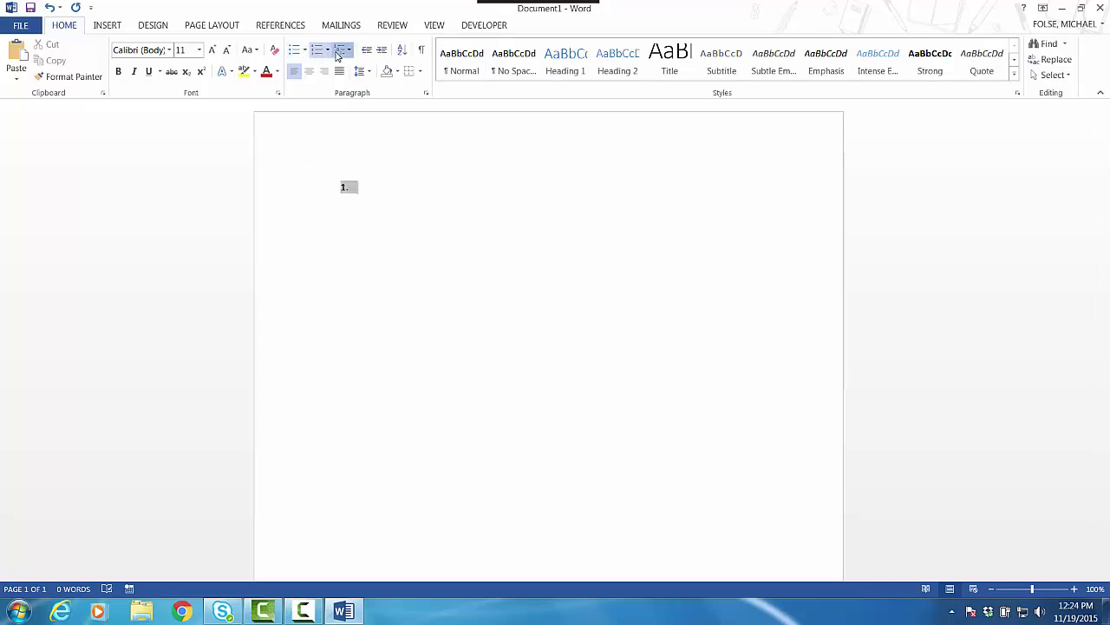
pyautogui.click(338, 52)
pyautogui.click(621, 242)
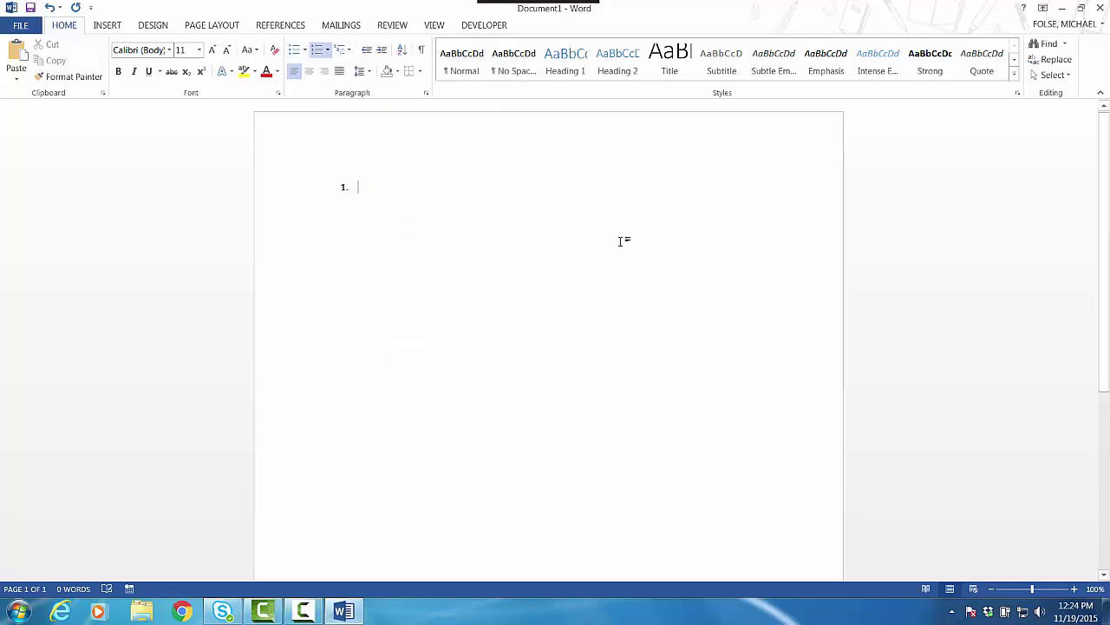